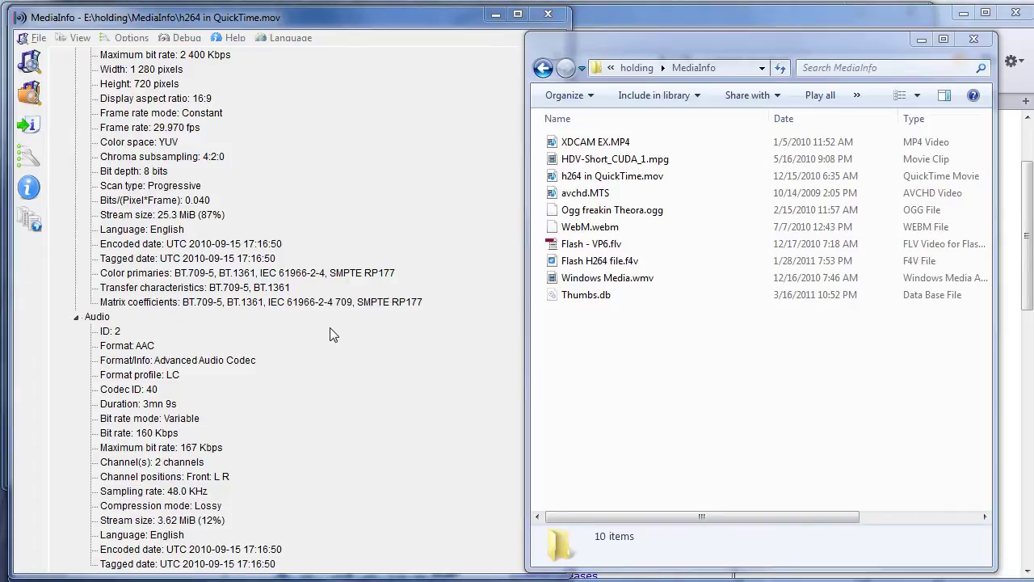
Switch to Bitrate Viewer to view the bitrate graph of h264 in QuickTime.mov
{"action": "key", "text": "alt+Tab"}
{"action": "key", "text": "alt+Tab"}
{"action": "key", "text": "alt+Tab"}
{"action": "key", "text": "alt+Tab"}
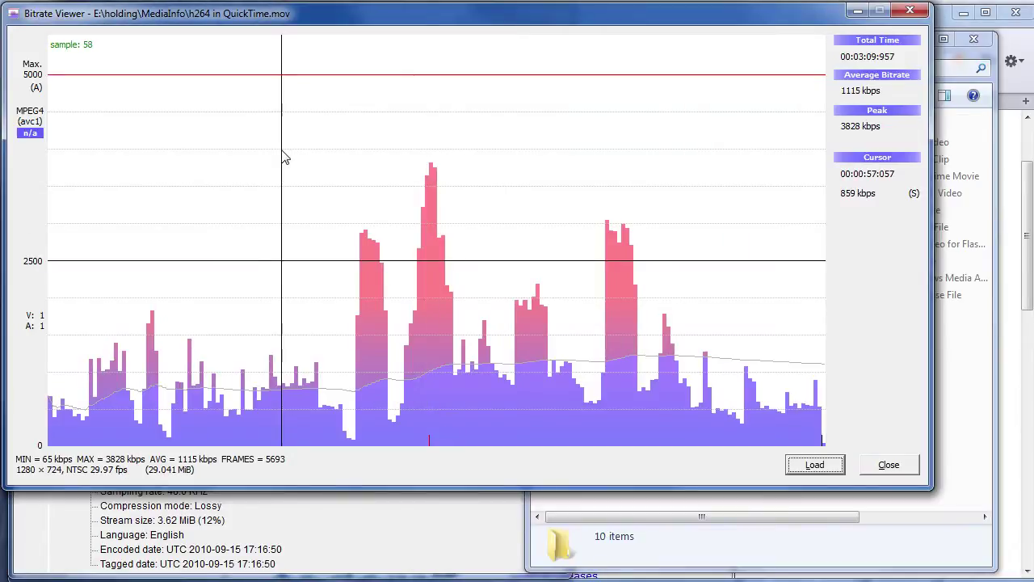
Switch to the web browser, look through the operating systems on the MediaInfo download page, and open the official Windows releases
{"action": "key", "text": "alt+Tab"}
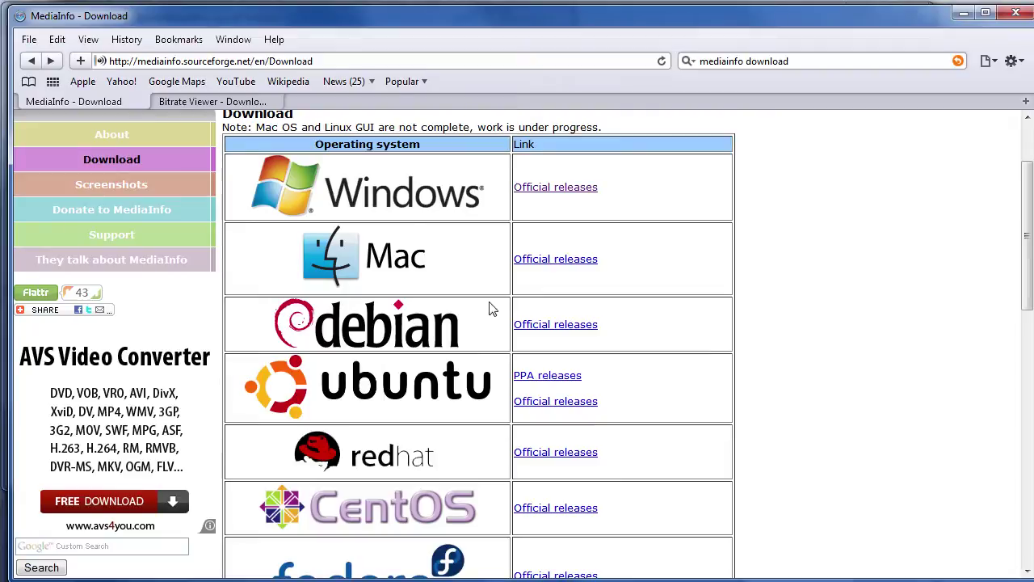
{"action": "scroll", "coordinate": [1026, 236], "scroll_direction": "down", "scroll_amount": 5}
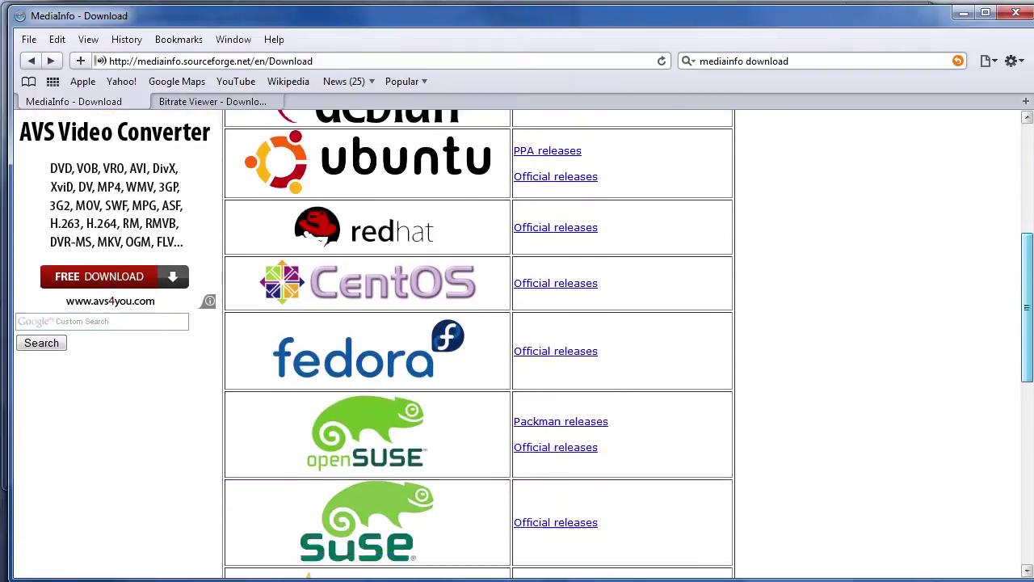
{"action": "scroll", "coordinate": [517, 348], "scroll_direction": "down", "scroll_amount": 3}
{"action": "scroll", "coordinate": [517, 347], "scroll_direction": "up", "scroll_amount": 6}
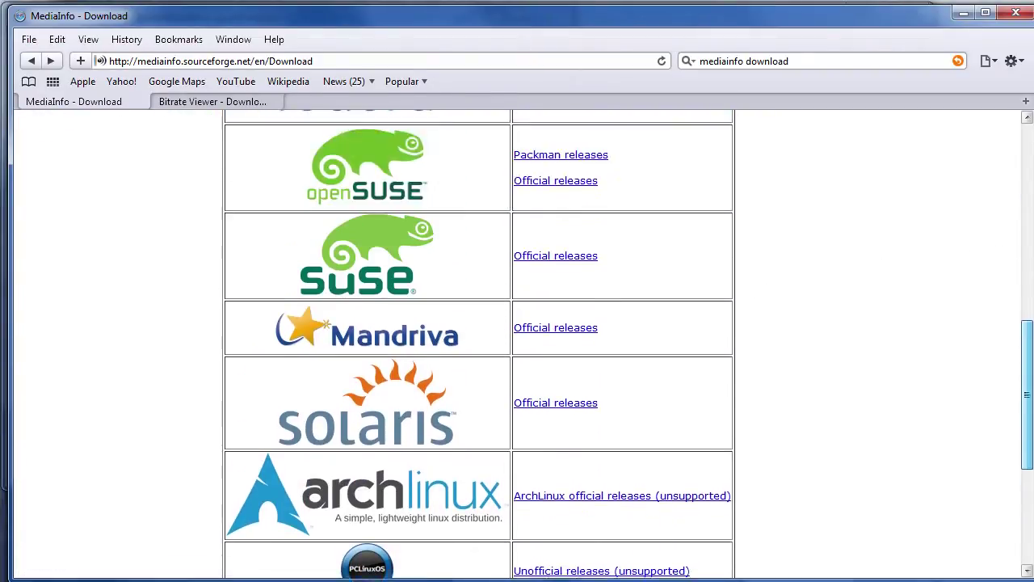
{"action": "scroll", "coordinate": [638, 195], "scroll_direction": "up", "scroll_amount": 2}
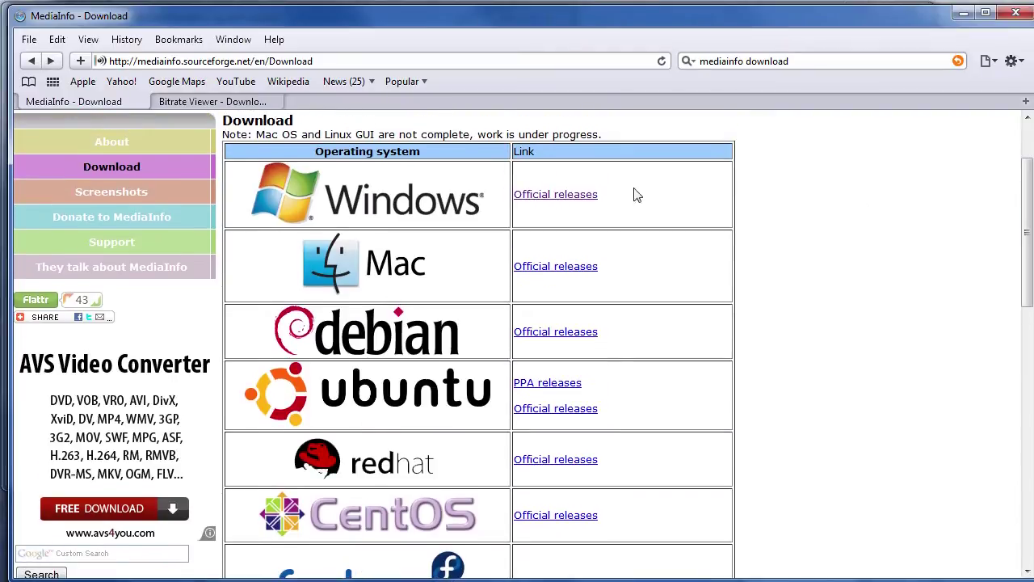
{"action": "left_click", "coordinate": [549, 196]}
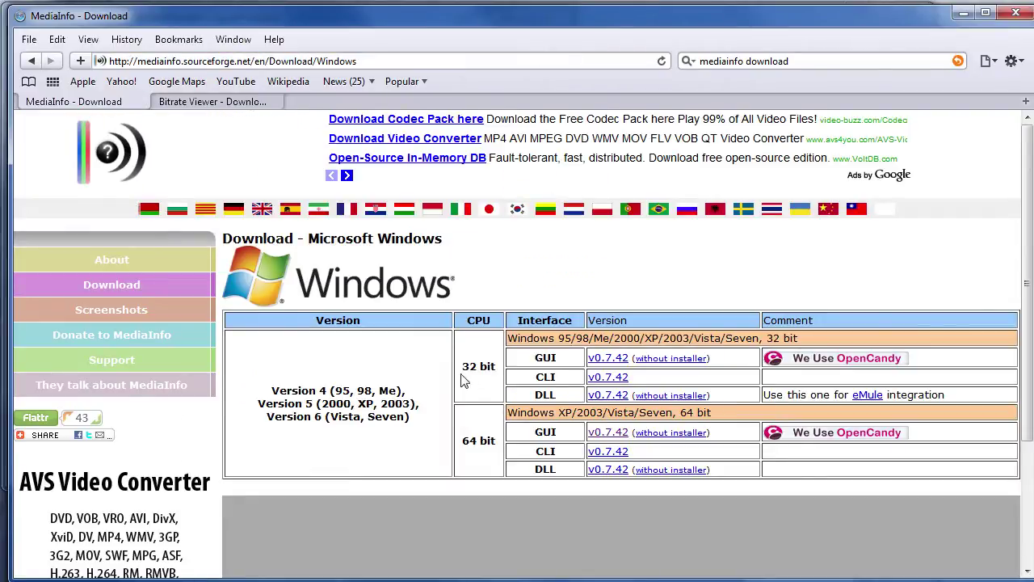
Switch to MediaInfo and review the General, Video and Audio details of h264 in QuickTime.mov
{"action": "key", "text": "alt+Tab"}
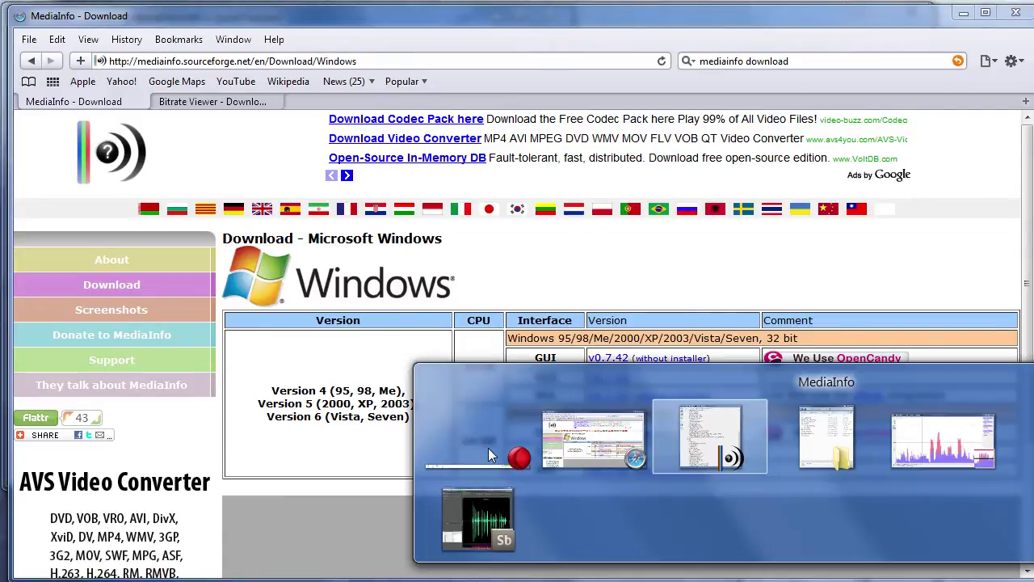
{"action": "scroll", "coordinate": [564, 56], "scroll_direction": "up", "scroll_amount": 8}
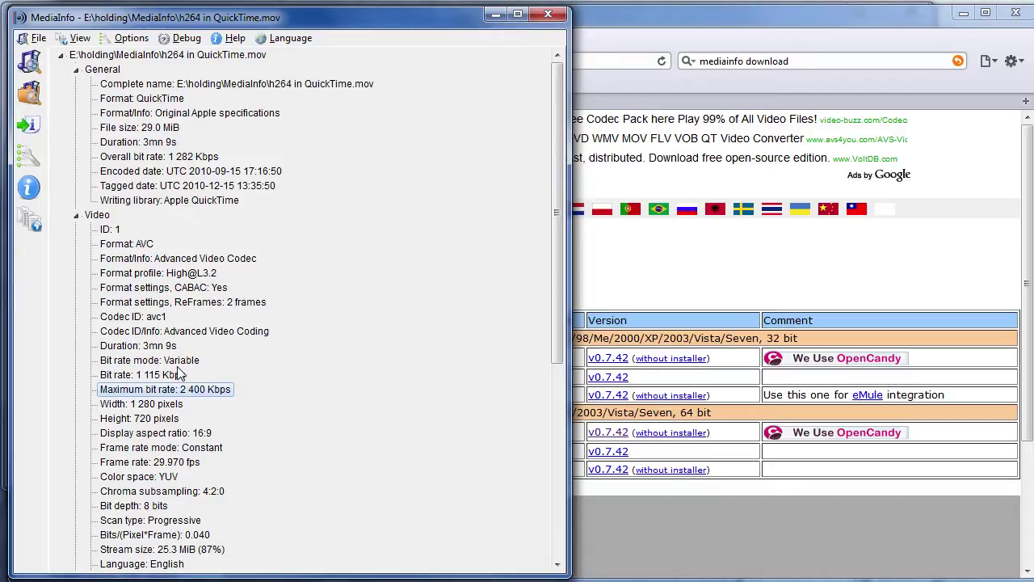
{"action": "scroll", "coordinate": [179, 374], "scroll_direction": "down", "scroll_amount": 3}
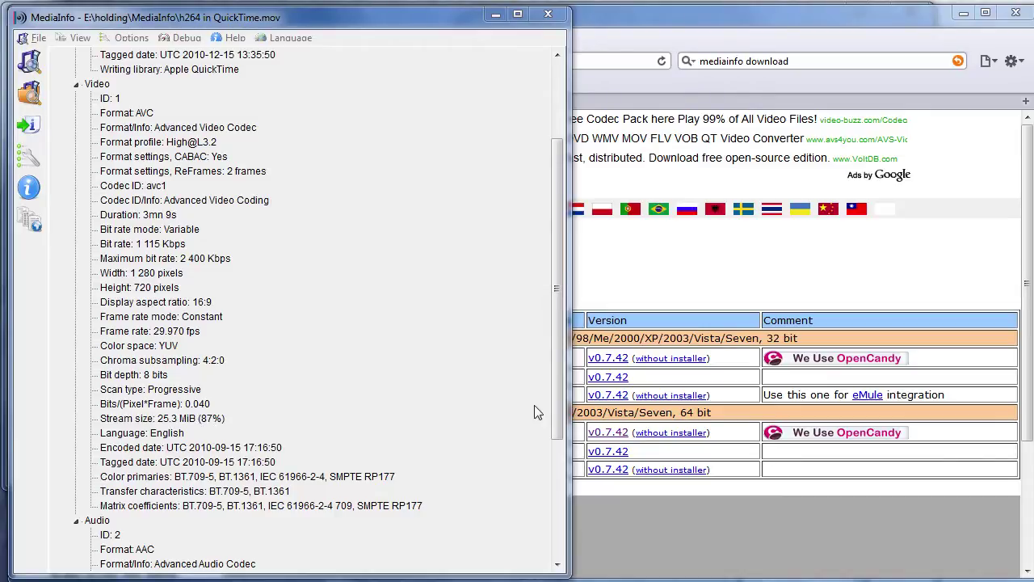
{"action": "left_click_drag", "start_coordinate": [560, 404], "coordinate": [562, 525]}
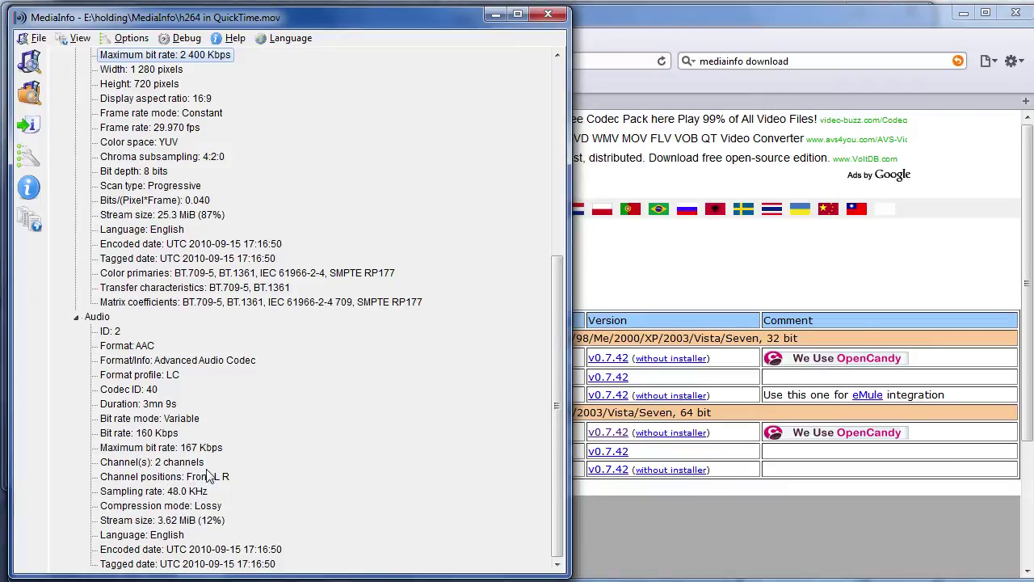
{"action": "scroll", "coordinate": [171, 475], "scroll_direction": "up", "scroll_amount": 6}
{"action": "scroll", "coordinate": [172, 475], "scroll_direction": "up", "scroll_amount": 2}
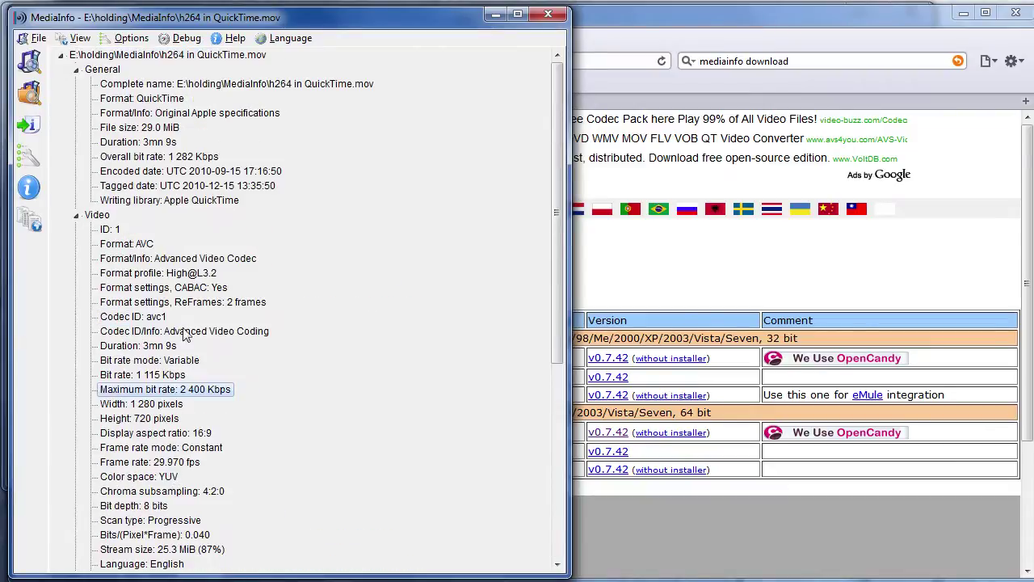
Turn on Advanced mode to view the extended General details of the QuickTime file, and turn it off again
{"action": "left_click", "coordinate": [190, 41]}
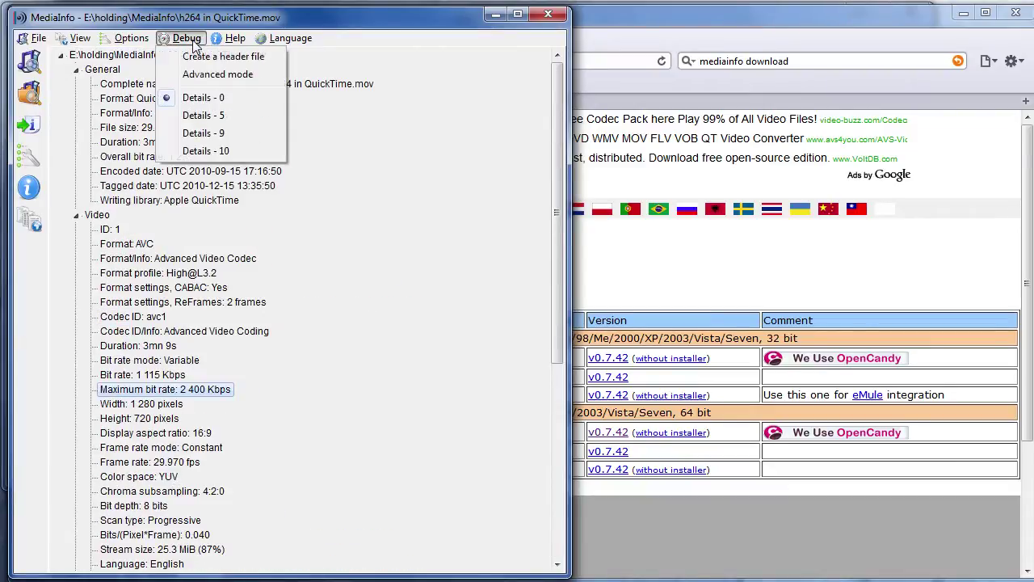
{"action": "left_click", "coordinate": [257, 75]}
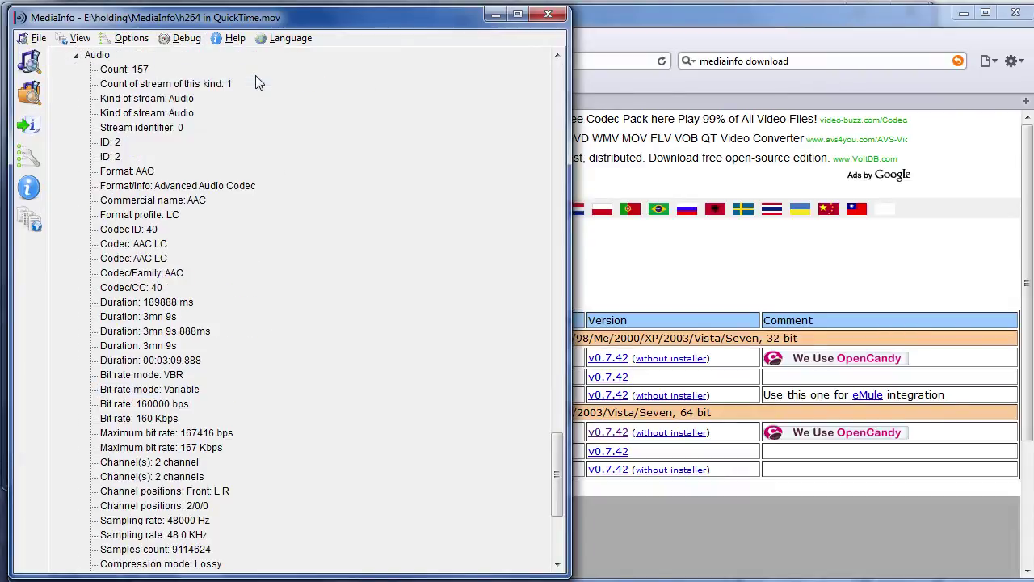
{"action": "left_click_drag", "start_coordinate": [556, 470], "coordinate": [548, 86]}
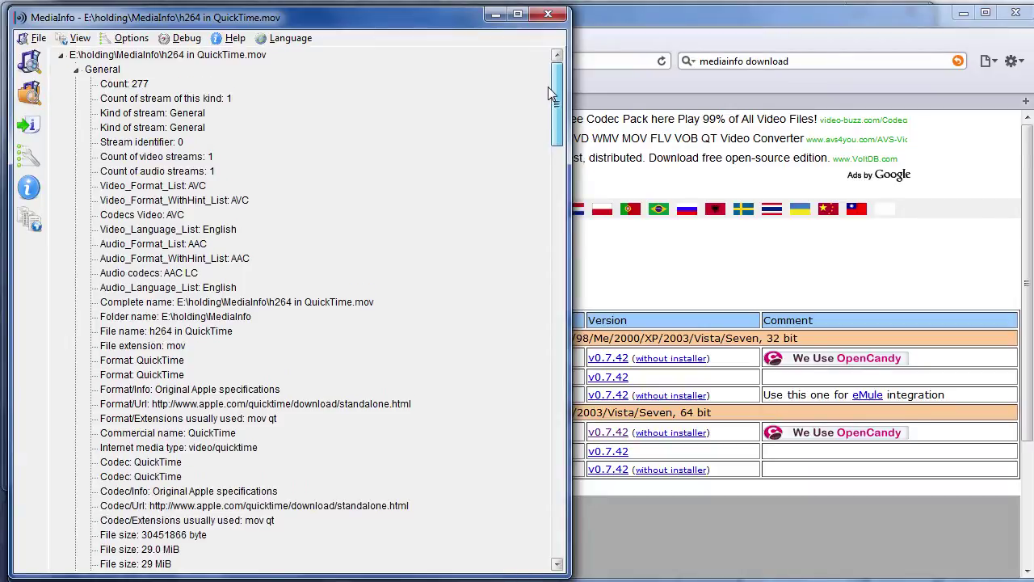
{"action": "left_click", "coordinate": [188, 38]}
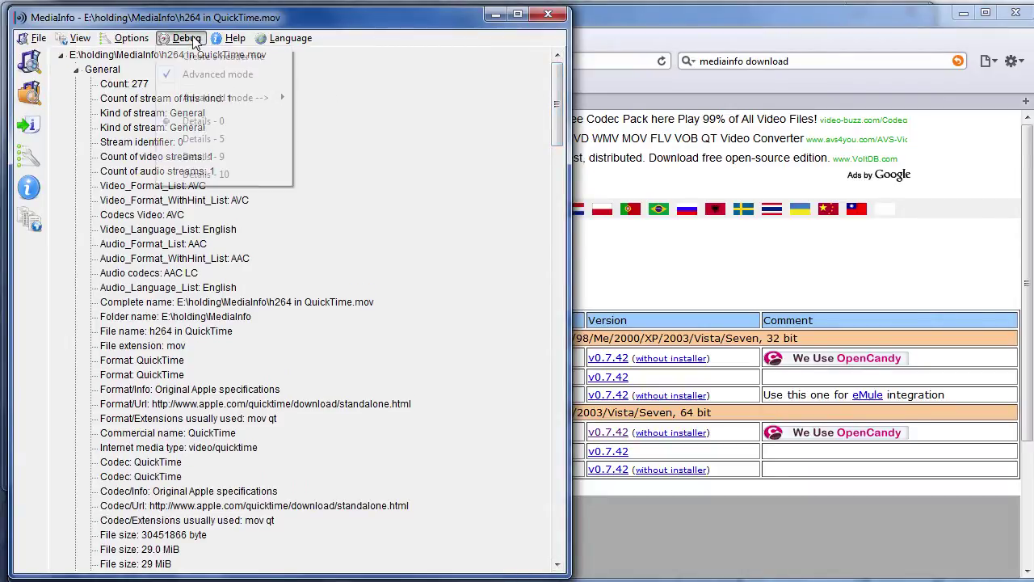
{"action": "left_click", "coordinate": [202, 74]}
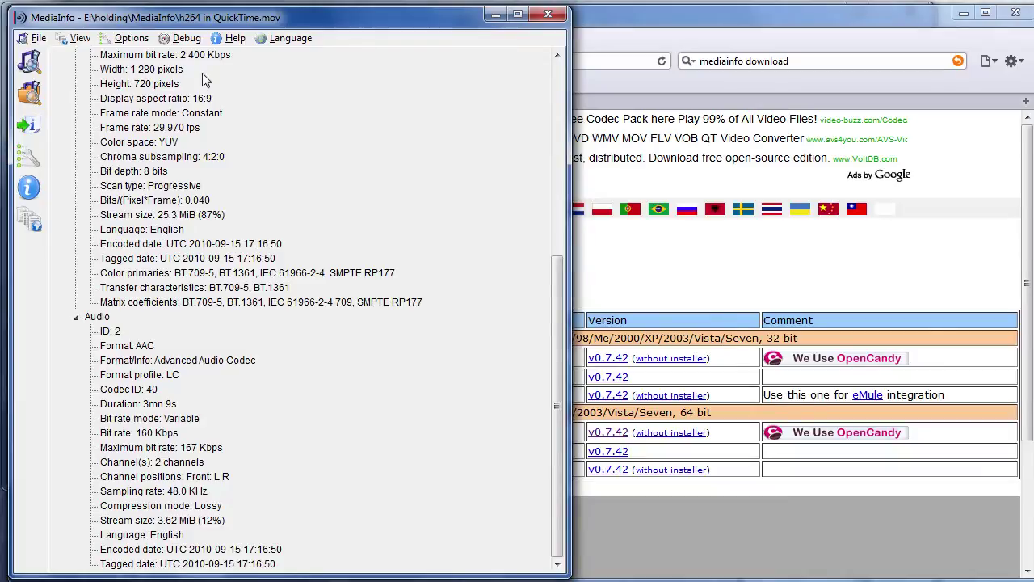
Switch to the file folder and load XDCAM EX.MP4 and HDV-Short_CUDA_1.mpg one after the other into MediaInfo
{"action": "key", "text": "alt+Tab"}
{"action": "key", "text": "alt+Tab"}
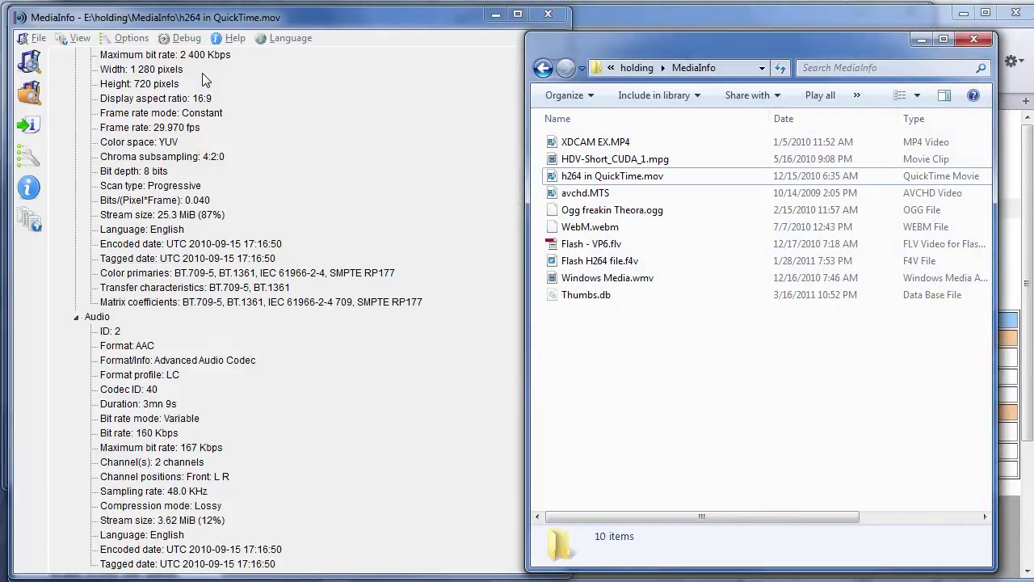
{"action": "left_click", "coordinate": [621, 146]}
{"action": "left_click_drag", "start_coordinate": [621, 147], "coordinate": [367, 165]}
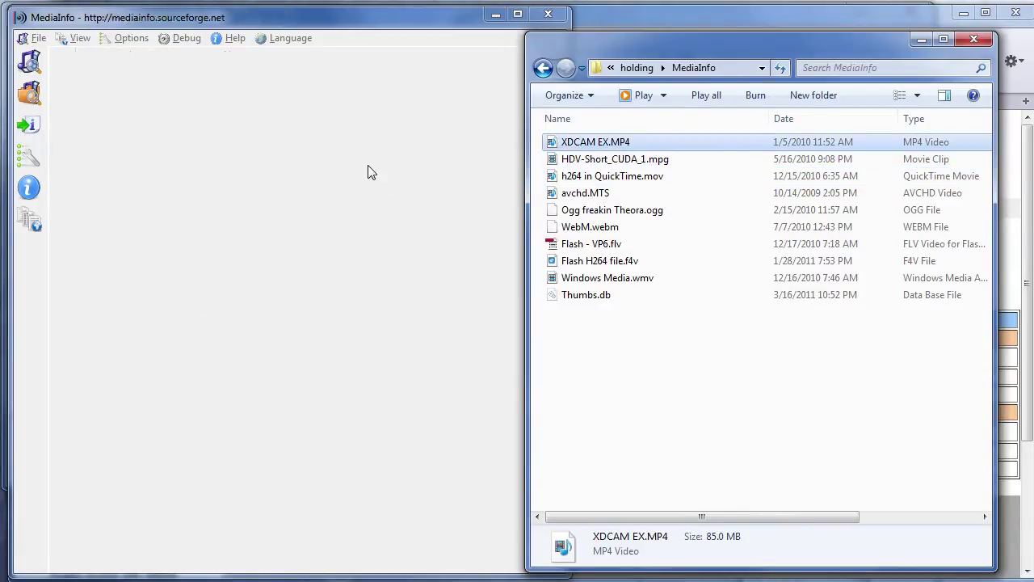
{"action": "left_click", "coordinate": [614, 159]}
{"action": "left_click_drag", "start_coordinate": [614, 160], "coordinate": [358, 189]}
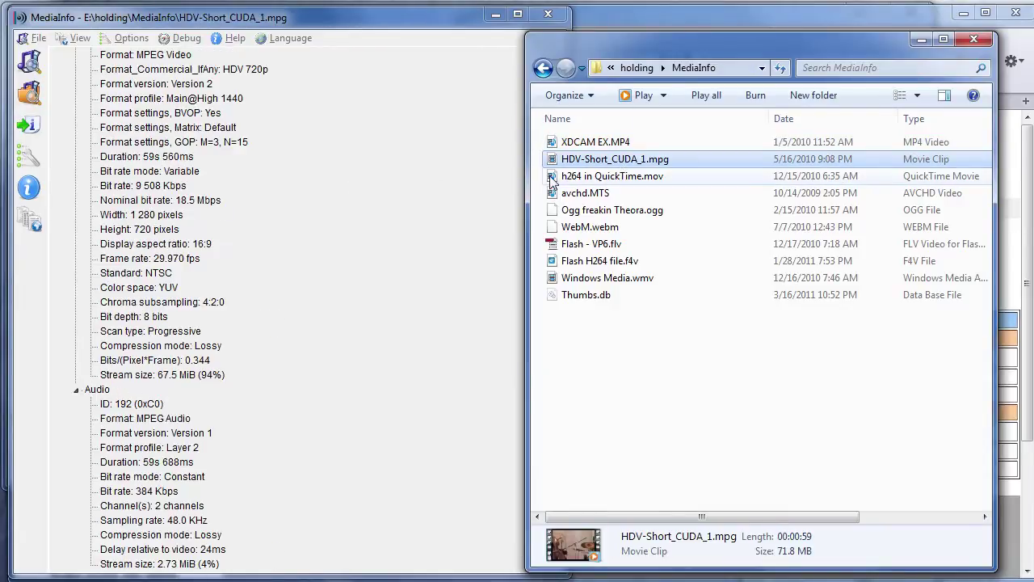
Load h264 in QuickTime.mov and avchd.MTS from the folder one after the other into MediaInfo
{"action": "left_click_drag", "start_coordinate": [594, 176], "coordinate": [221, 188]}
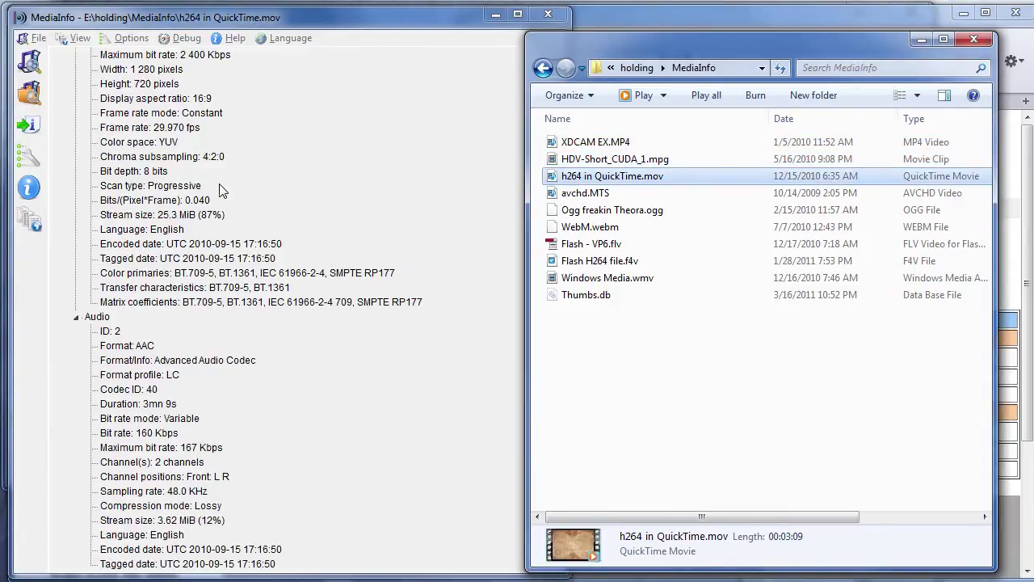
{"action": "left_click", "coordinate": [589, 197]}
{"action": "left_click_drag", "start_coordinate": [589, 196], "coordinate": [323, 209]}
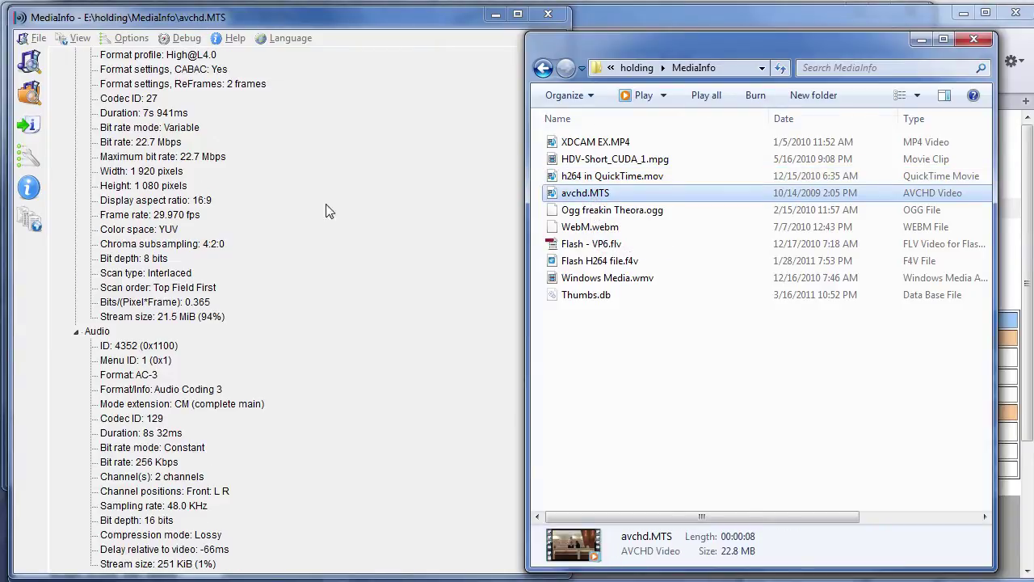
Load Ogg freakin Theora.ogg and WebM.webm one after the other into MediaInfo
{"action": "left_click", "coordinate": [612, 214]}
{"action": "left_click_drag", "start_coordinate": [611, 214], "coordinate": [261, 231]}
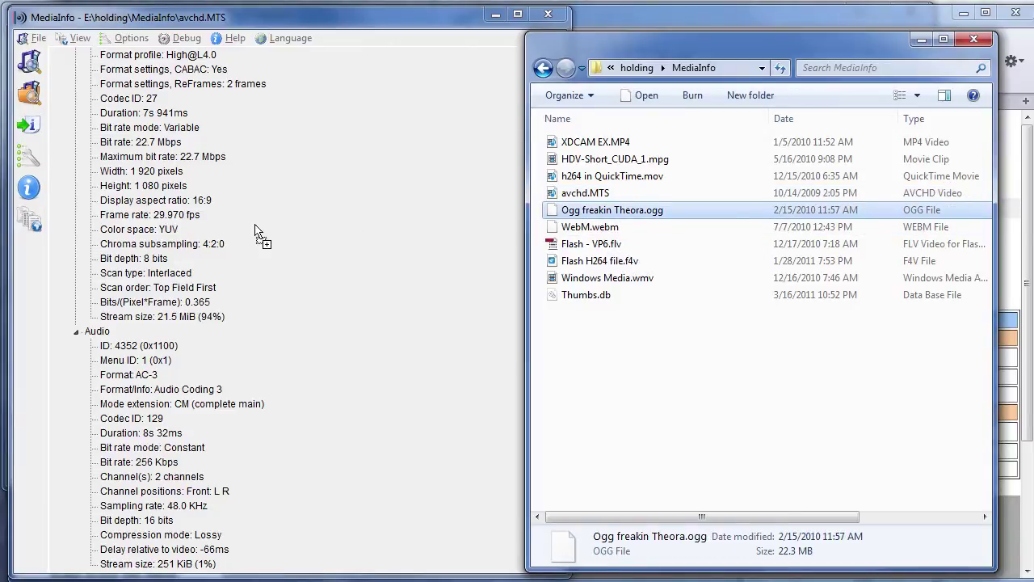
{"action": "left_click_drag", "start_coordinate": [589, 227], "coordinate": [327, 241]}
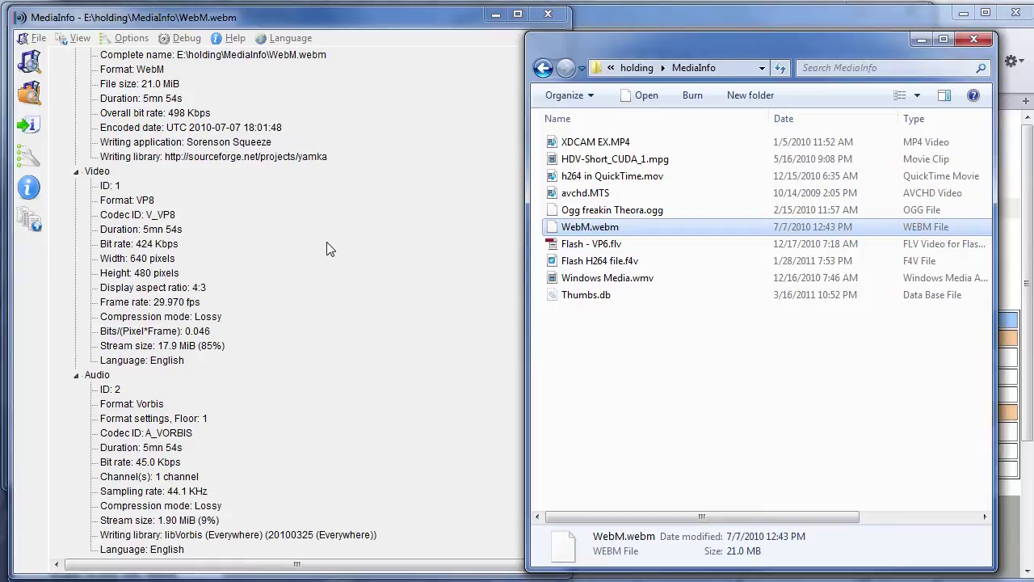
Load Flash - VP6.flv, Flash H264 file.f4v and Windows Media.wmv one after another into MediaInfo
{"action": "left_click_drag", "start_coordinate": [592, 246], "coordinate": [266, 257]}
{"action": "left_click", "coordinate": [606, 267]}
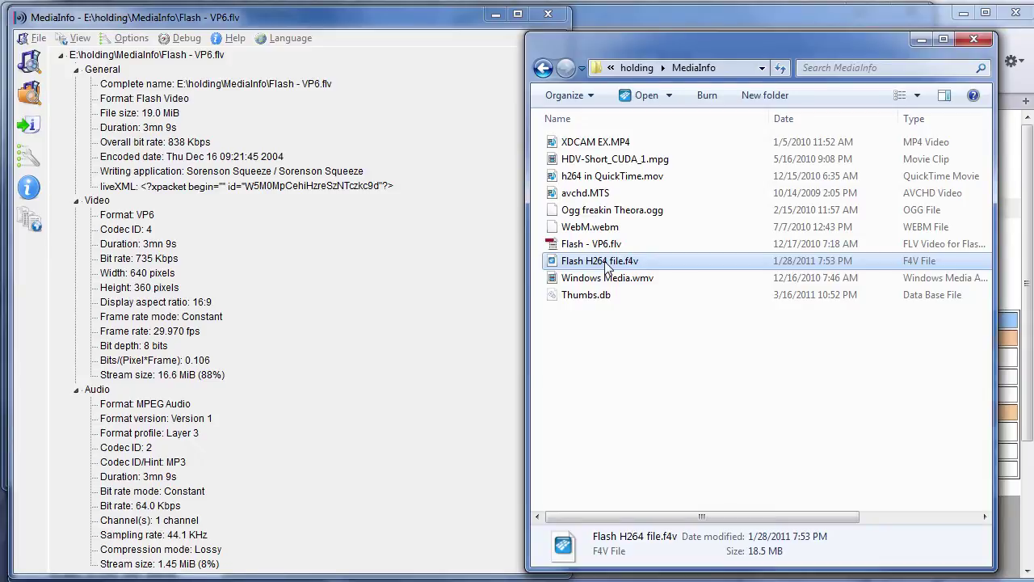
{"action": "left_click_drag", "start_coordinate": [605, 267], "coordinate": [272, 272]}
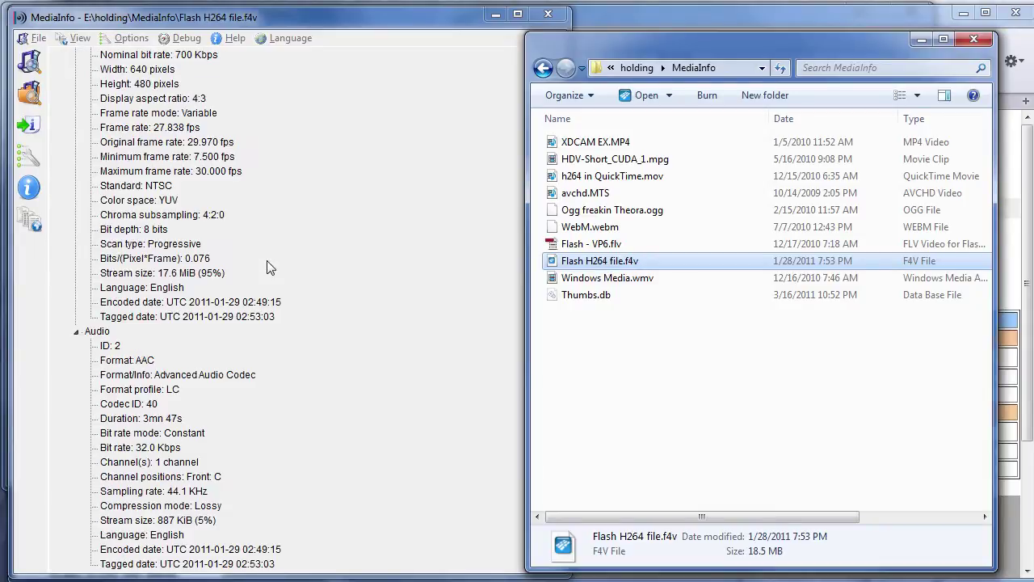
{"action": "left_click", "coordinate": [599, 279]}
{"action": "left_click_drag", "start_coordinate": [599, 279], "coordinate": [340, 276]}
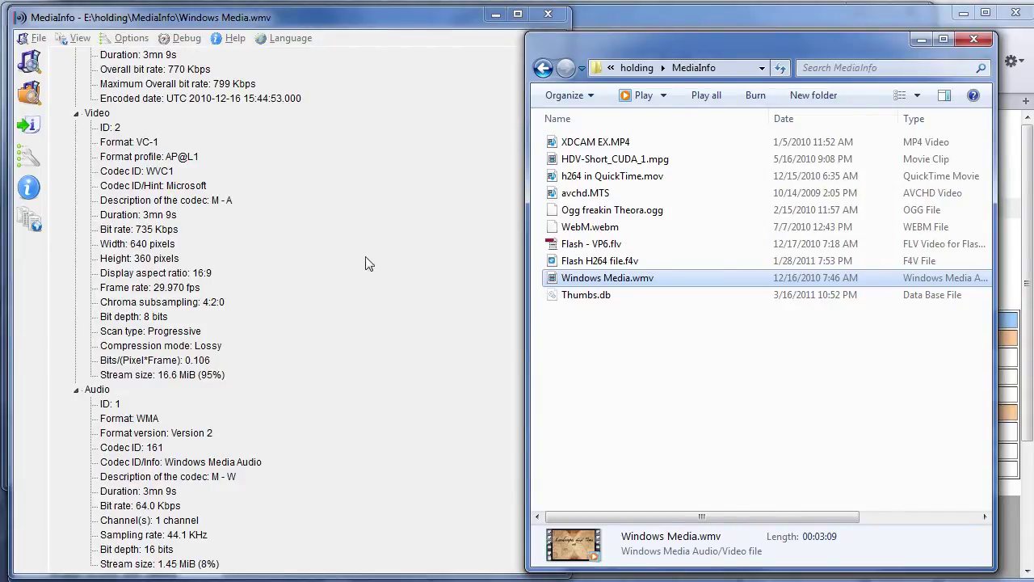
Load all nine media files from XDCAM EX.MP4 through Windows Media.wmv together into MediaInfo and view the first file's details
{"action": "left_click", "coordinate": [594, 143], "text": "shift"}
{"action": "left_click_drag", "start_coordinate": [594, 143], "coordinate": [200, 169]}
{"action": "left_click", "coordinate": [201, 171]}
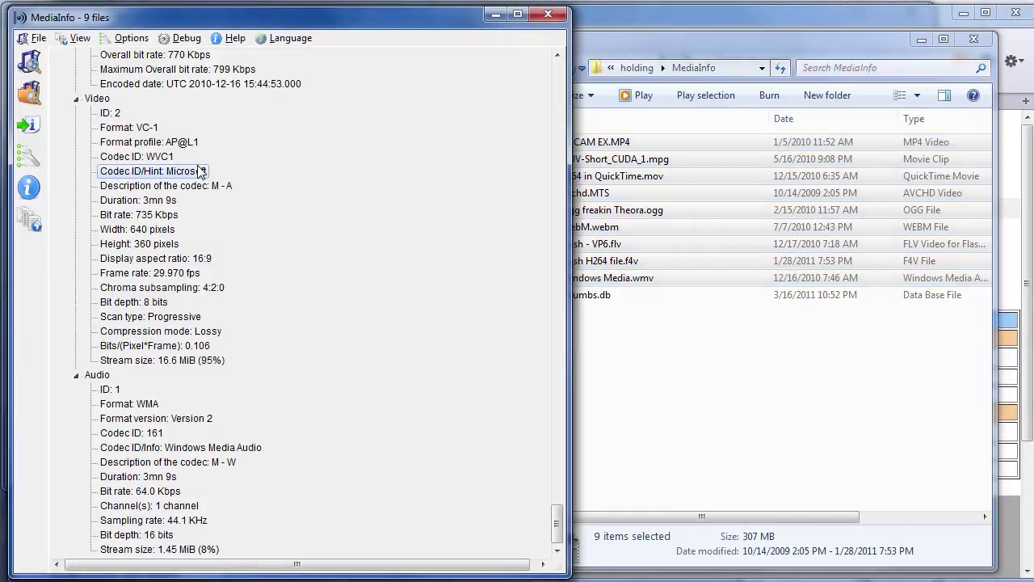
{"action": "left_click_drag", "start_coordinate": [556, 451], "coordinate": [558, 80]}
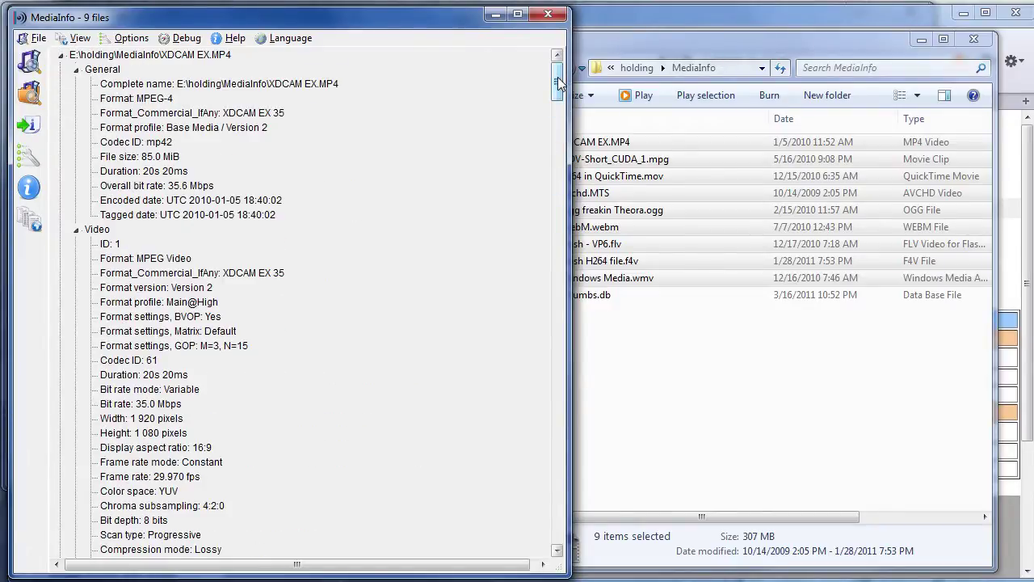
Examine the CSV, Sheet, Text, HTML and Custom export format options, and cancel the export
{"action": "left_click", "coordinate": [29, 126]}
{"action": "left_click", "coordinate": [108, 127]}
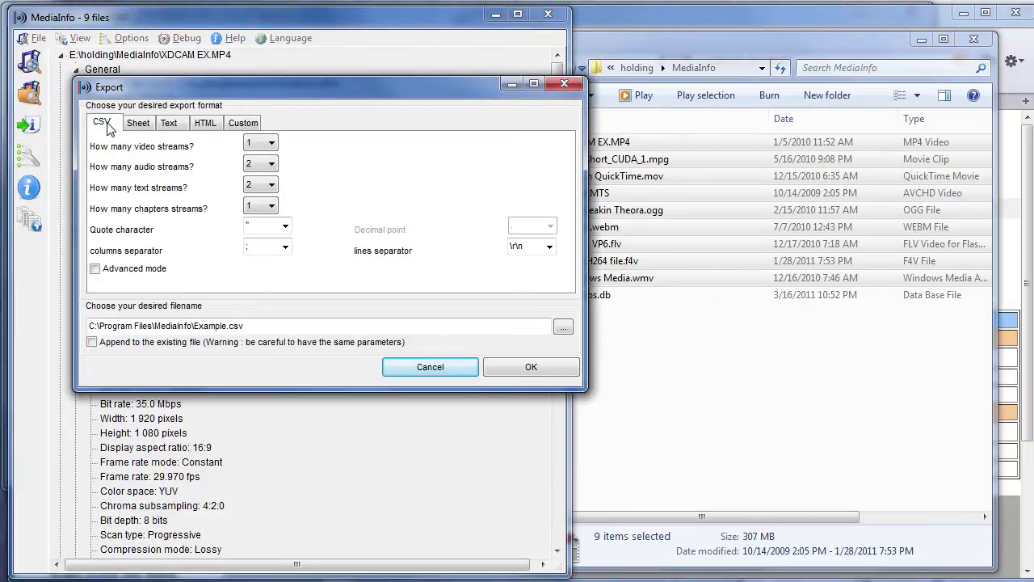
{"action": "left_click", "coordinate": [137, 127]}
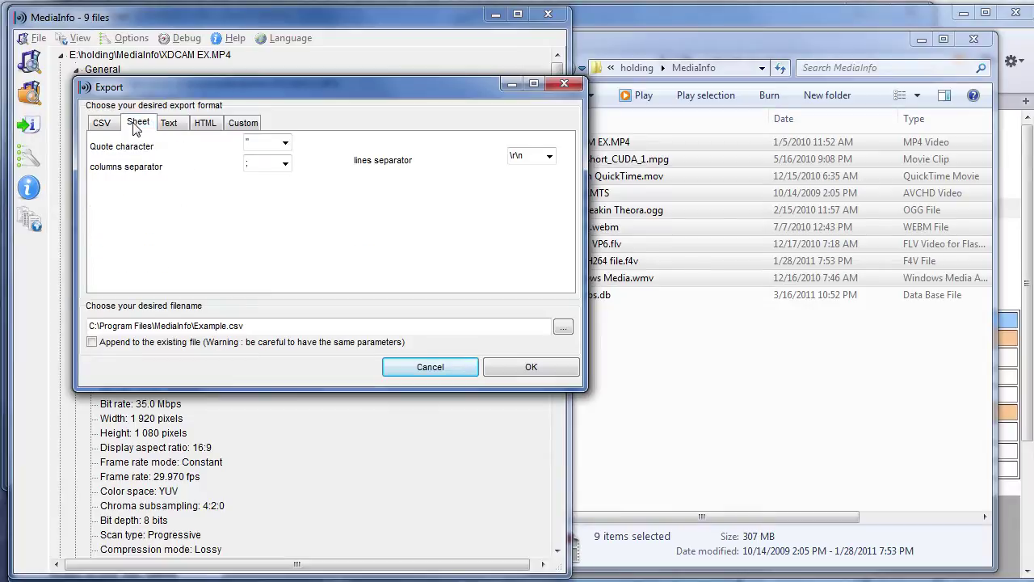
{"action": "left_click", "coordinate": [170, 129]}
{"action": "left_click", "coordinate": [205, 126]}
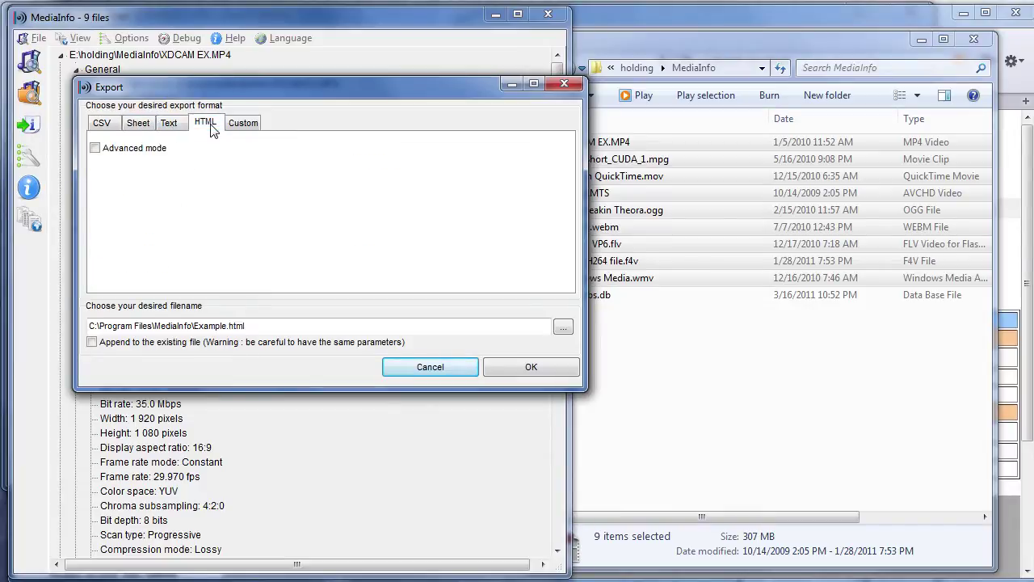
{"action": "left_click", "coordinate": [244, 126]}
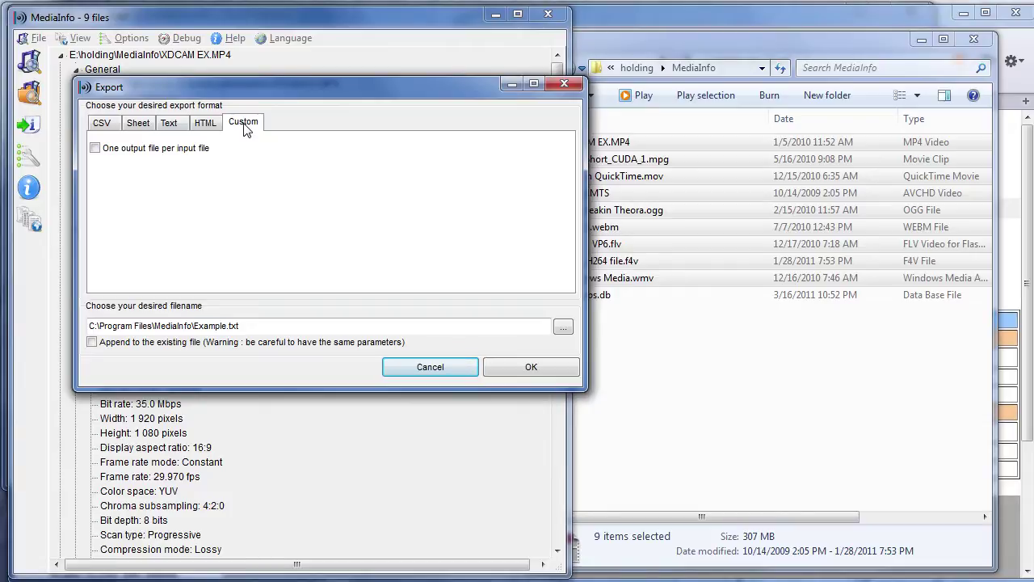
{"action": "left_click", "coordinate": [433, 367]}
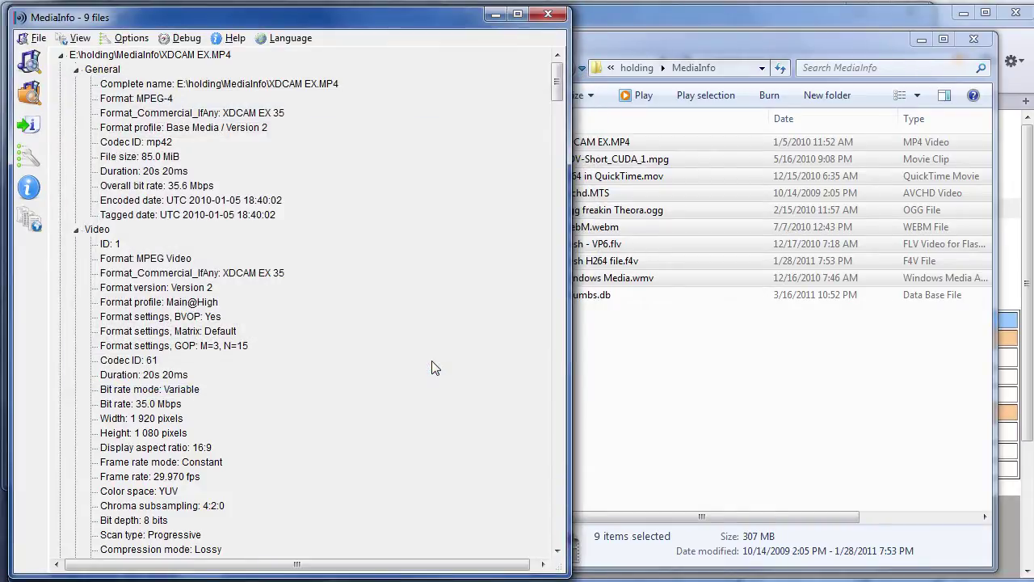
Open MediaInfo's Preferences and examine the output format choices and the Explorer extension options for files and folders
{"action": "left_click", "coordinate": [132, 40]}
{"action": "left_click", "coordinate": [149, 121]}
{"action": "left_click_drag", "start_coordinate": [173, 0], "coordinate": [180, 46]}
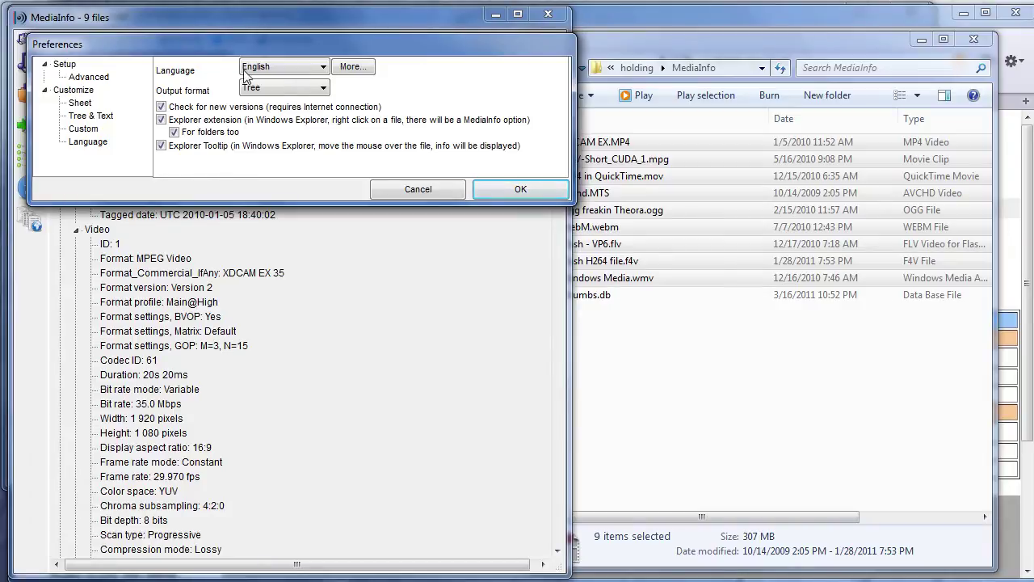
{"action": "left_click", "coordinate": [284, 91]}
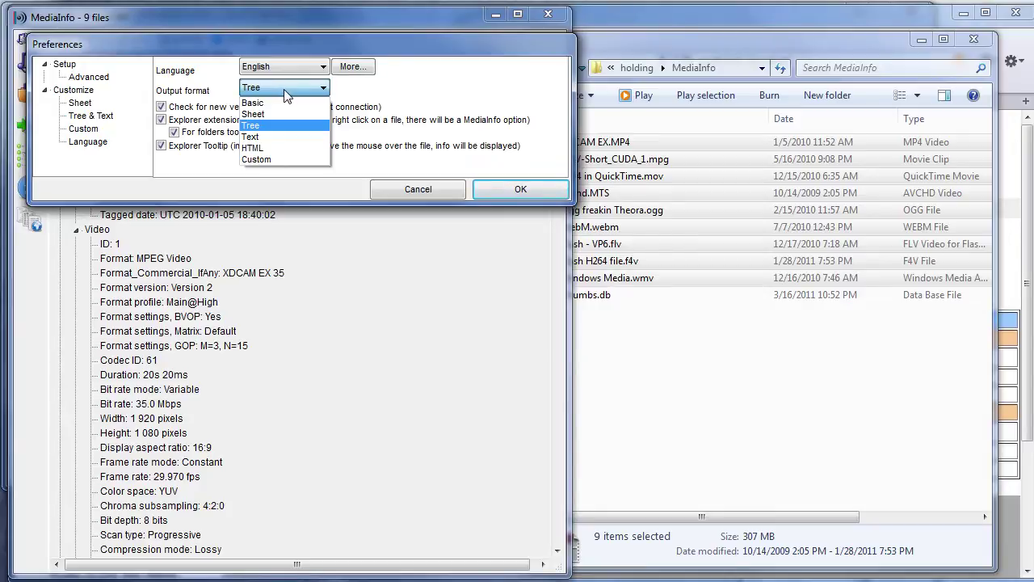
{"action": "left_click", "coordinate": [218, 88]}
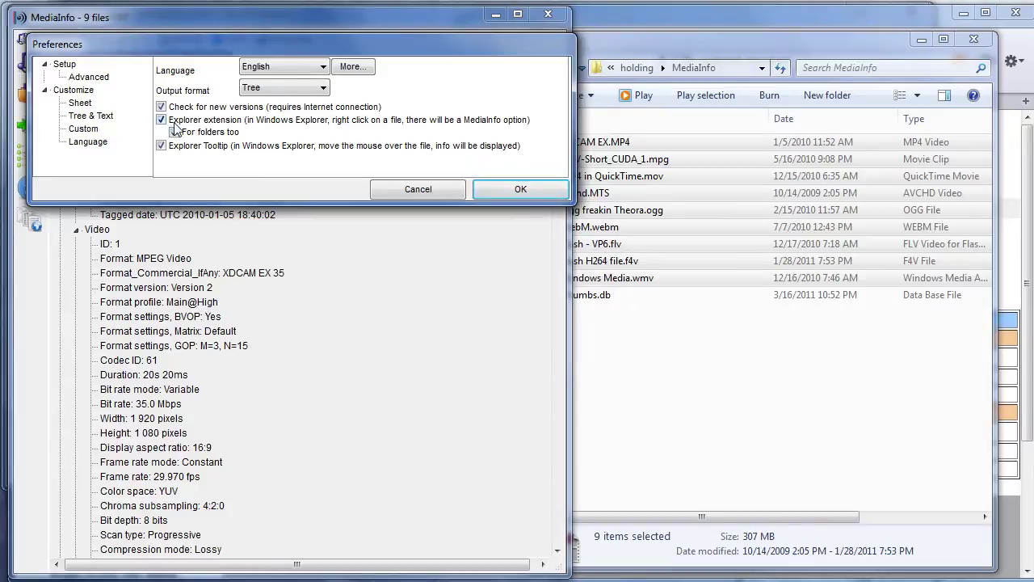
{"action": "left_click", "coordinate": [206, 120]}
{"action": "left_click", "coordinate": [205, 134]}
{"action": "left_click", "coordinate": [206, 134]}
Open the selected media files in MediaInfo directly from Windows Explorer and move the HDV-Short_CUDA_1.mpg window clear of the file list
{"action": "left_click", "coordinate": [615, 48]}
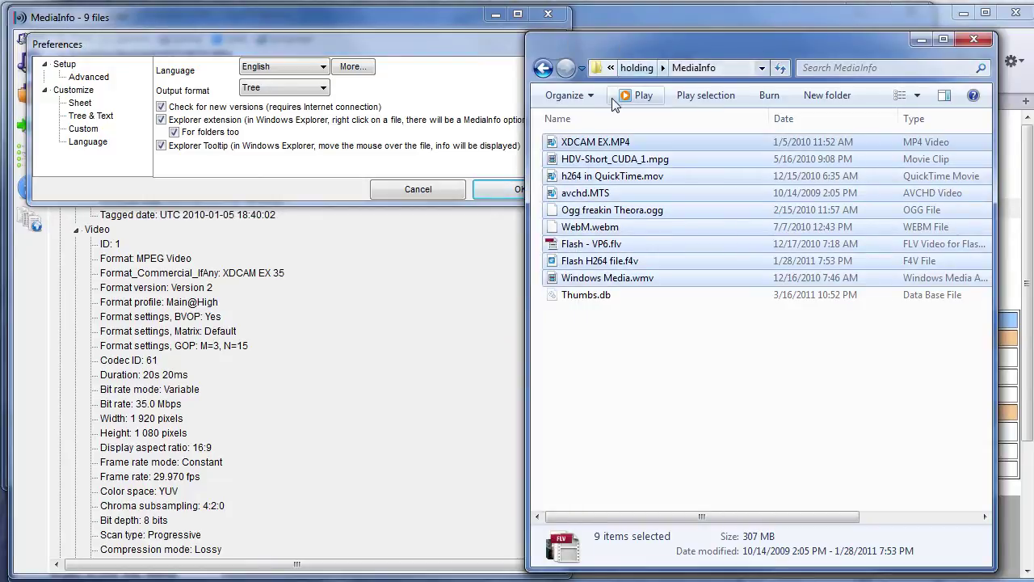
{"action": "right_click", "coordinate": [589, 163]}
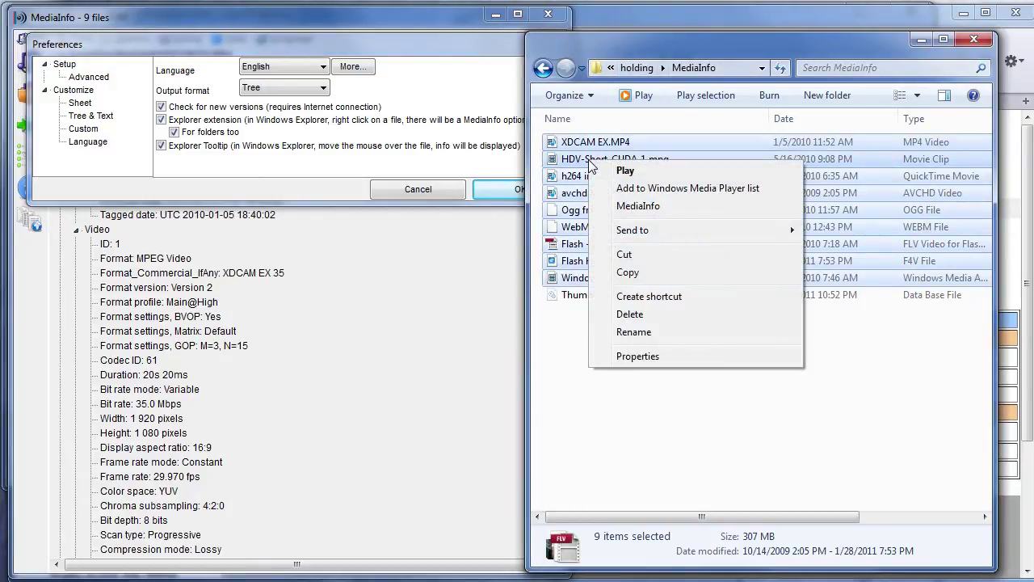
{"action": "left_click", "coordinate": [685, 211]}
{"action": "left_click_drag", "start_coordinate": [709, 324], "coordinate": [654, 33]}
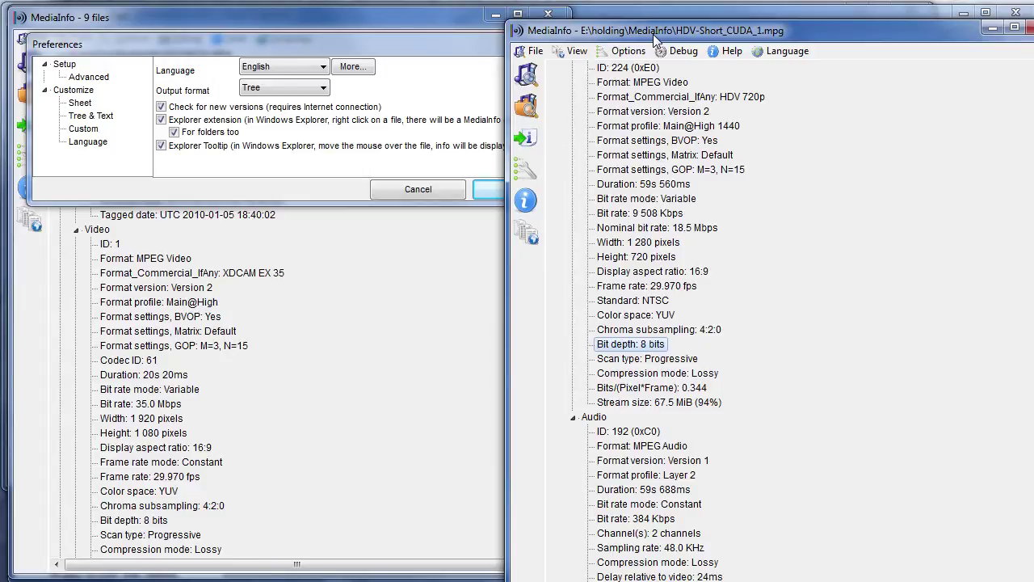
{"action": "left_click_drag", "start_coordinate": [653, 34], "coordinate": [166, 18]}
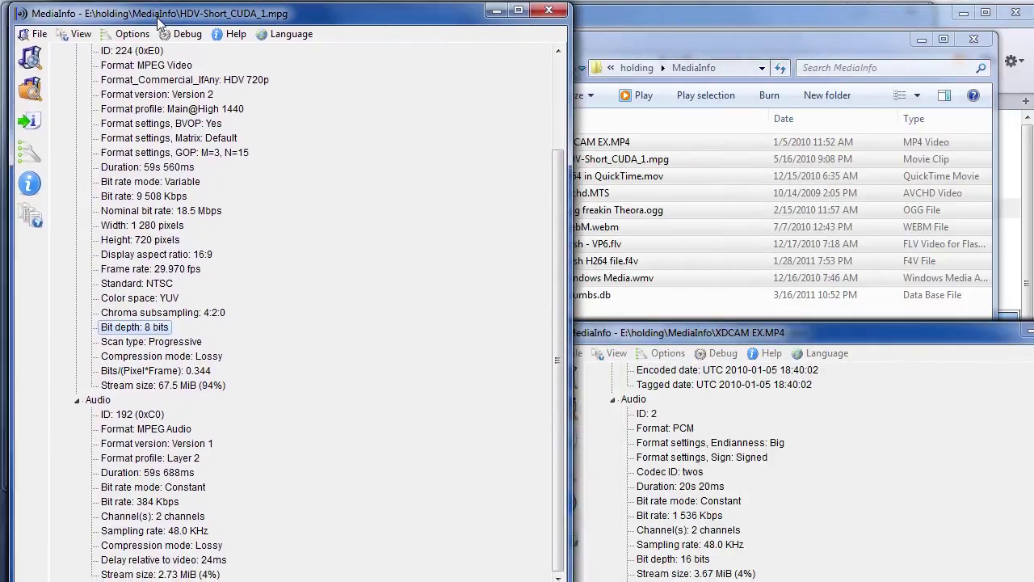
View the details of HDV-Short_CUDA_1.mpg in the Basic and Sheet views
{"action": "left_click", "coordinate": [149, 38]}
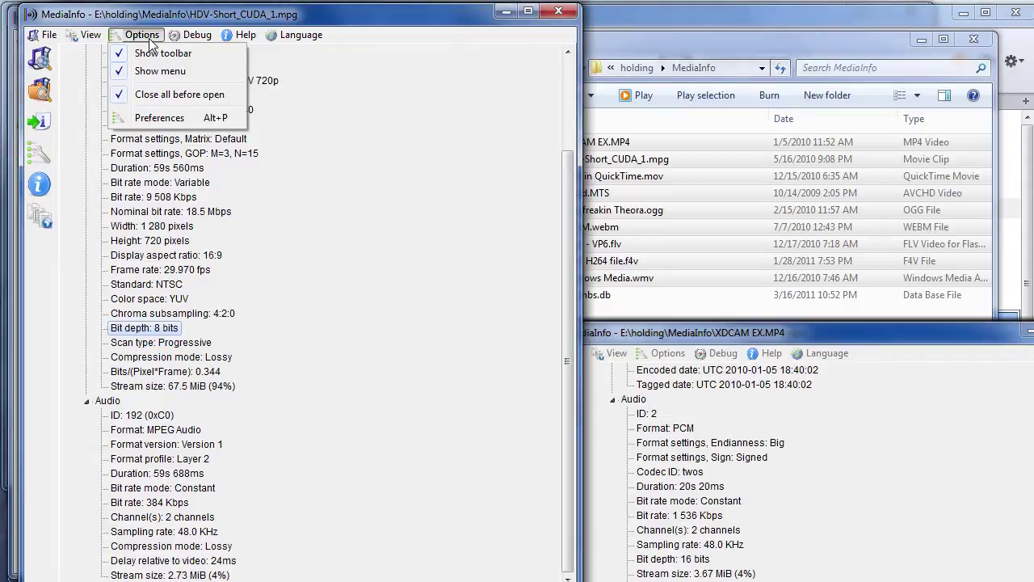
{"action": "mouse_move", "coordinate": [90, 34]}
{"action": "left_click", "coordinate": [121, 55]}
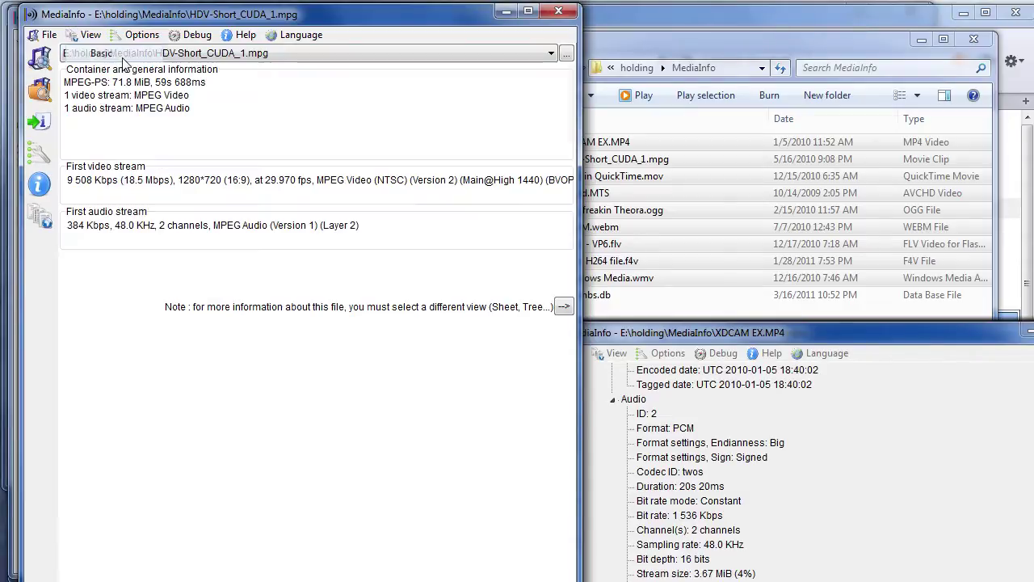
{"action": "left_click", "coordinate": [91, 35]}
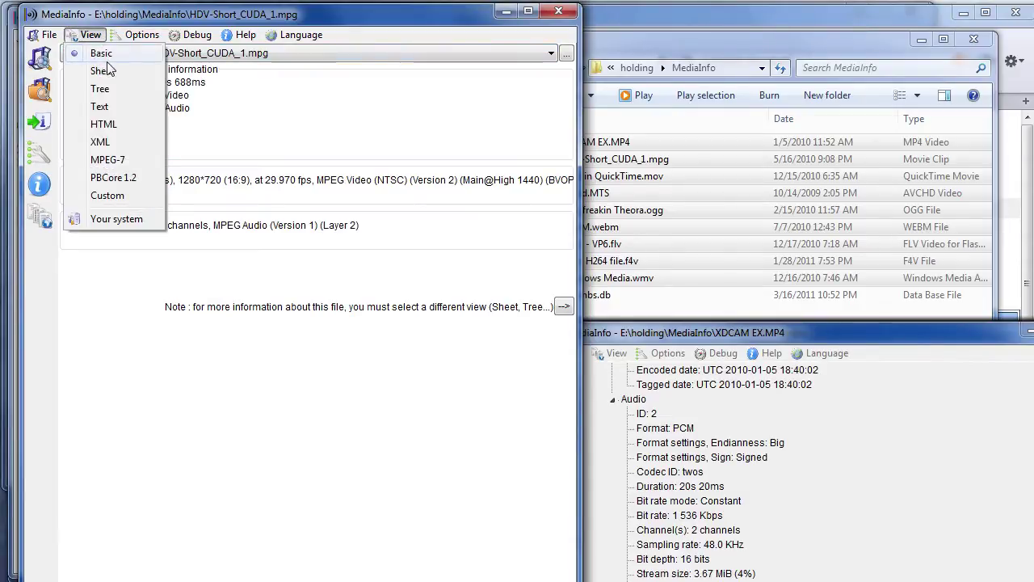
{"action": "left_click", "coordinate": [104, 71]}
View the details of HDV-Short_CUDA_1.mpg in the Tree and HTML views
{"action": "left_click", "coordinate": [90, 35]}
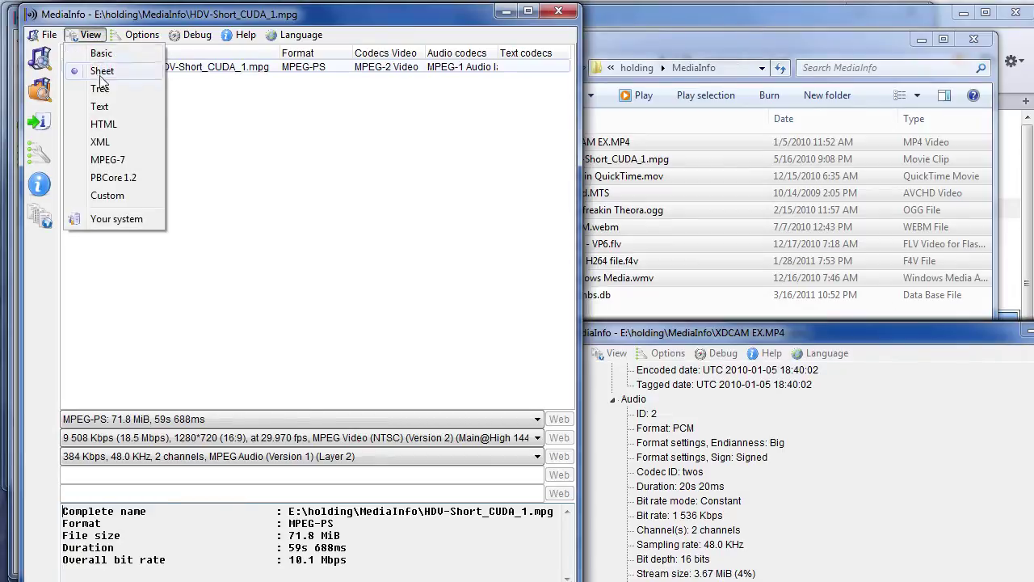
{"action": "left_click", "coordinate": [100, 88]}
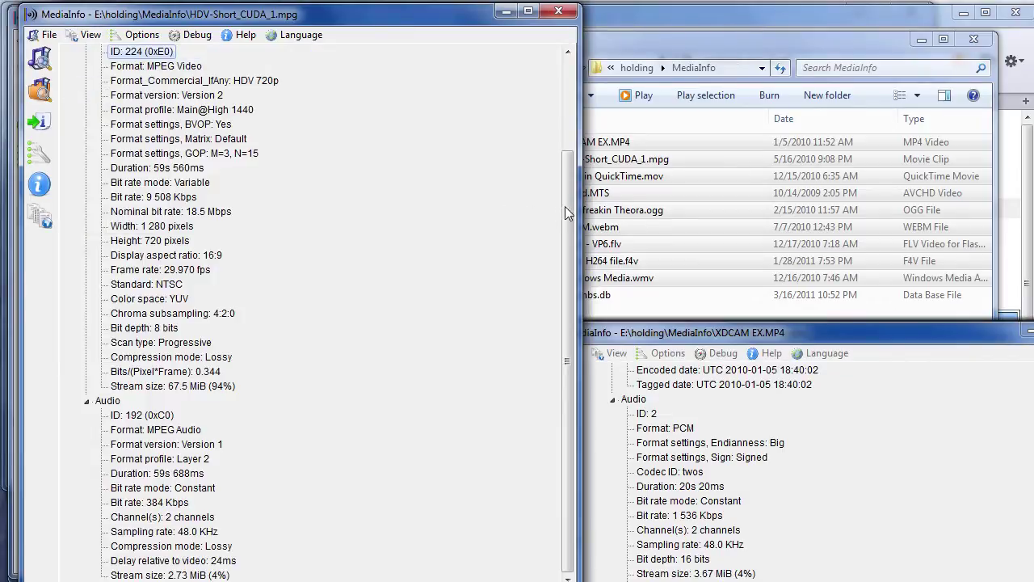
{"action": "mouse_move", "coordinate": [565, 212]}
{"action": "left_mouse_down"}
{"action": "mouse_move", "coordinate": [564, 118]}
{"action": "mouse_move", "coordinate": [565, 211]}
{"action": "left_mouse_up"}
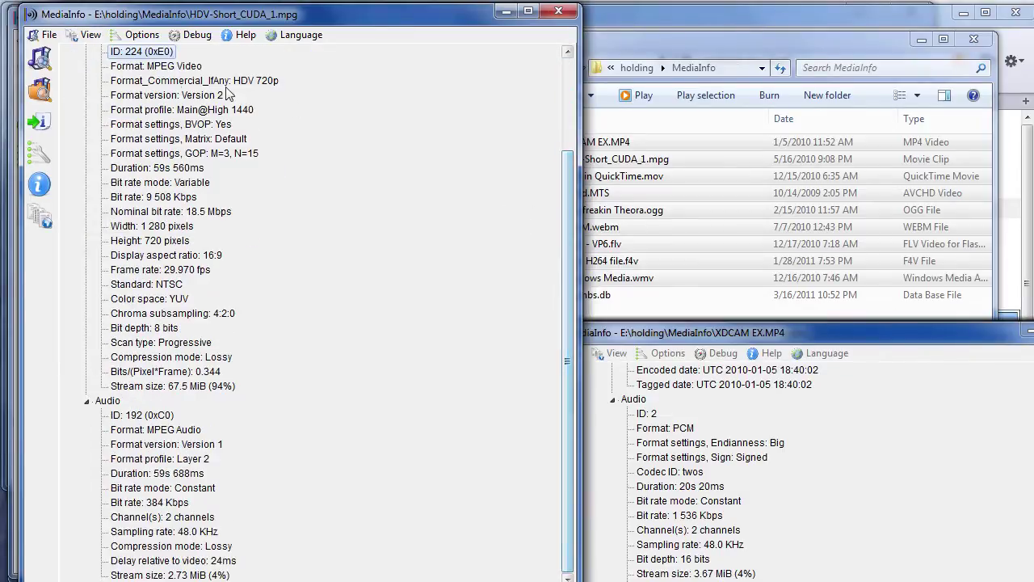
{"action": "left_click", "coordinate": [90, 34]}
{"action": "left_click", "coordinate": [101, 121]}
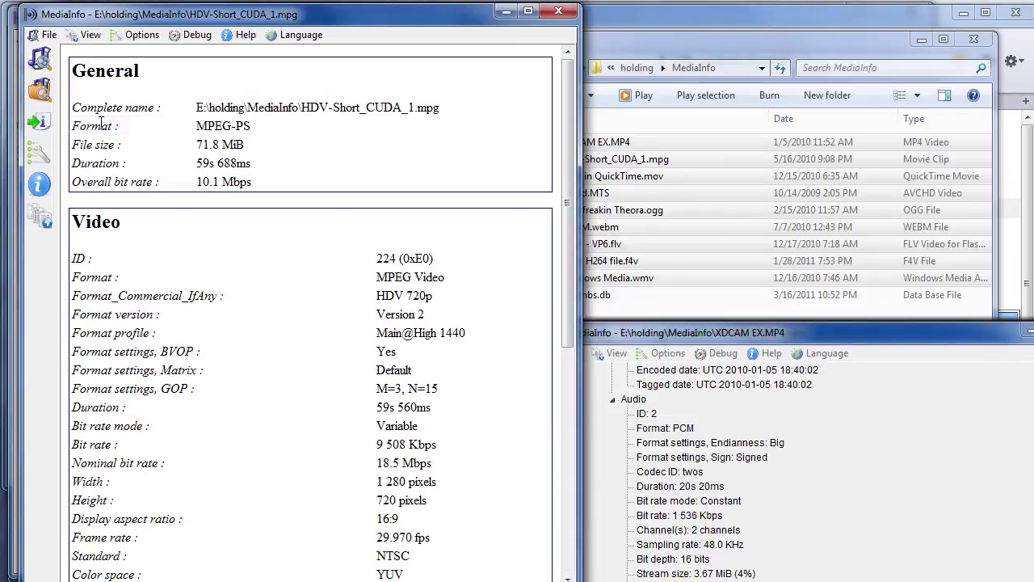
Return HDV-Short_CUDA_1.mpg to the Tree view and examine the default output format choices in the Preferences
{"action": "left_click", "coordinate": [89, 37]}
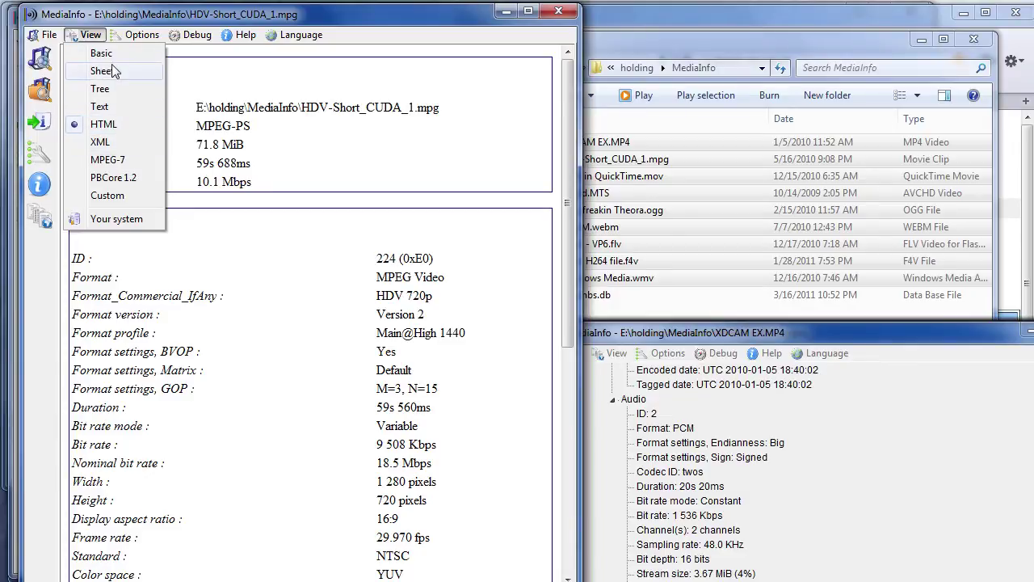
{"action": "left_click", "coordinate": [140, 35]}
{"action": "left_click", "coordinate": [140, 35]}
{"action": "left_click", "coordinate": [159, 118]}
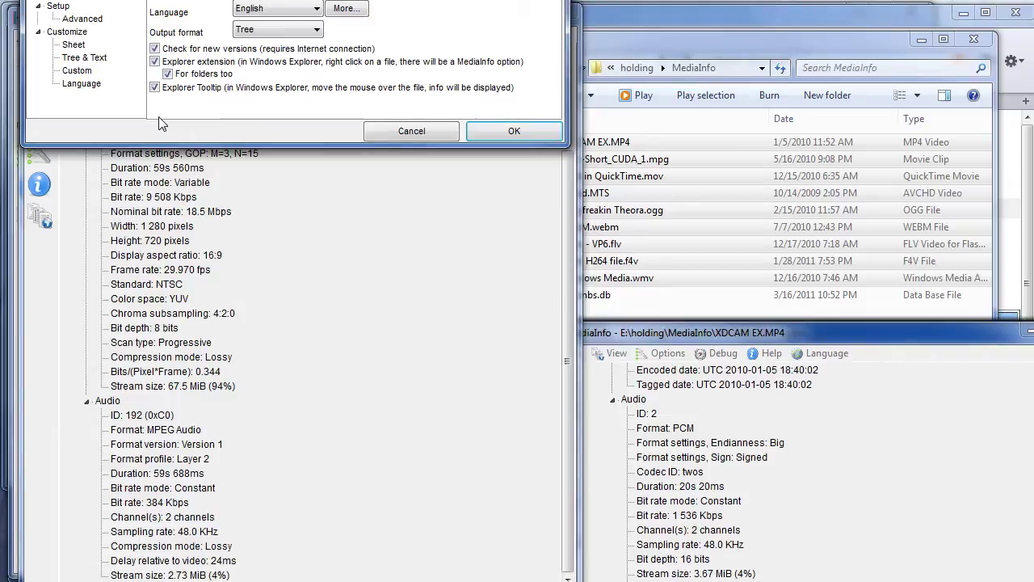
{"action": "left_click_drag", "start_coordinate": [241, 8], "coordinate": [240, 78]}
{"action": "left_click", "coordinate": [290, 111]}
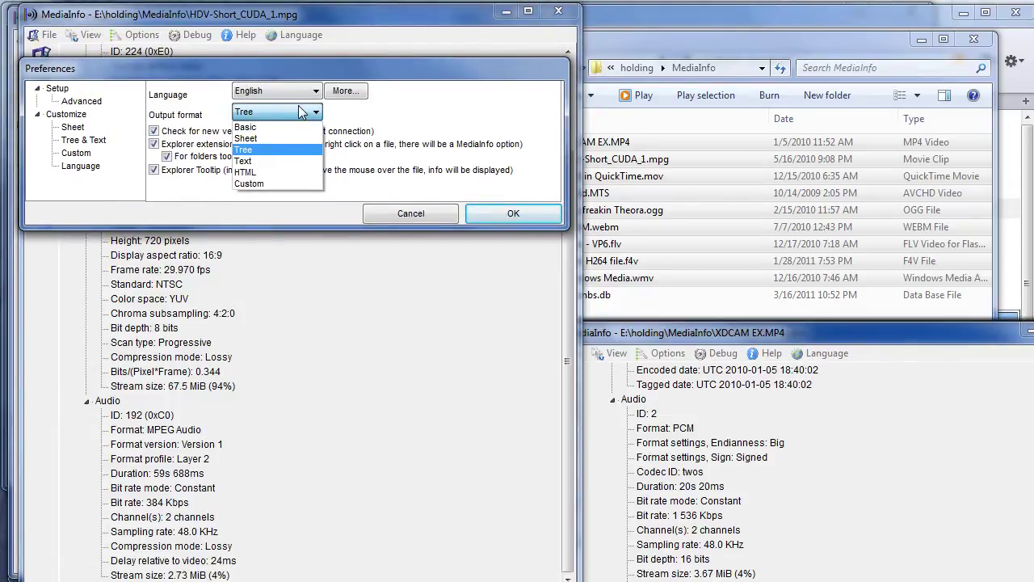
{"action": "left_click", "coordinate": [302, 69]}
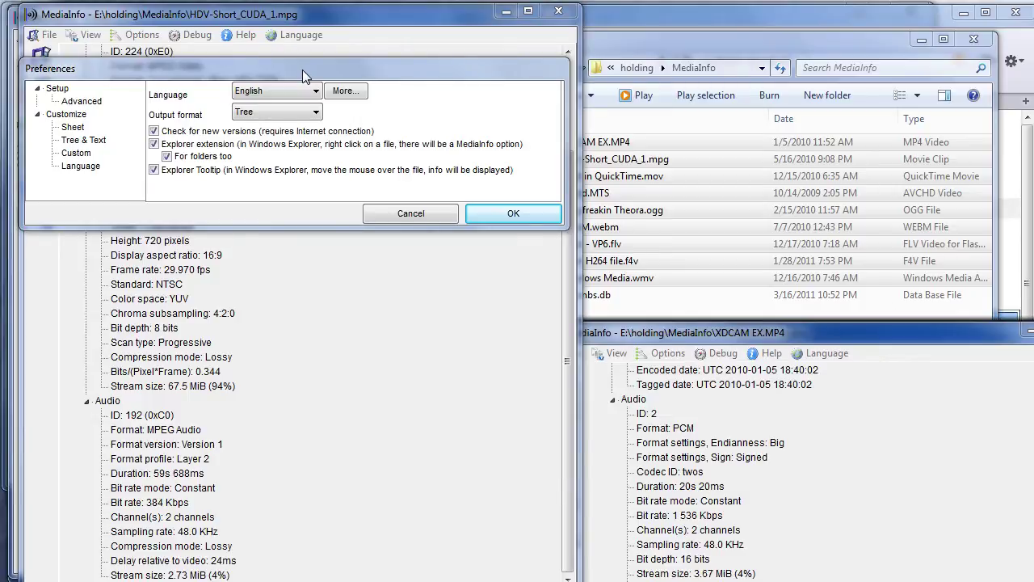
Switch to Bitrate Viewer to view the bitrate graph of h264 in QuickTime.mov
{"action": "key", "text": "alt+Tab"}
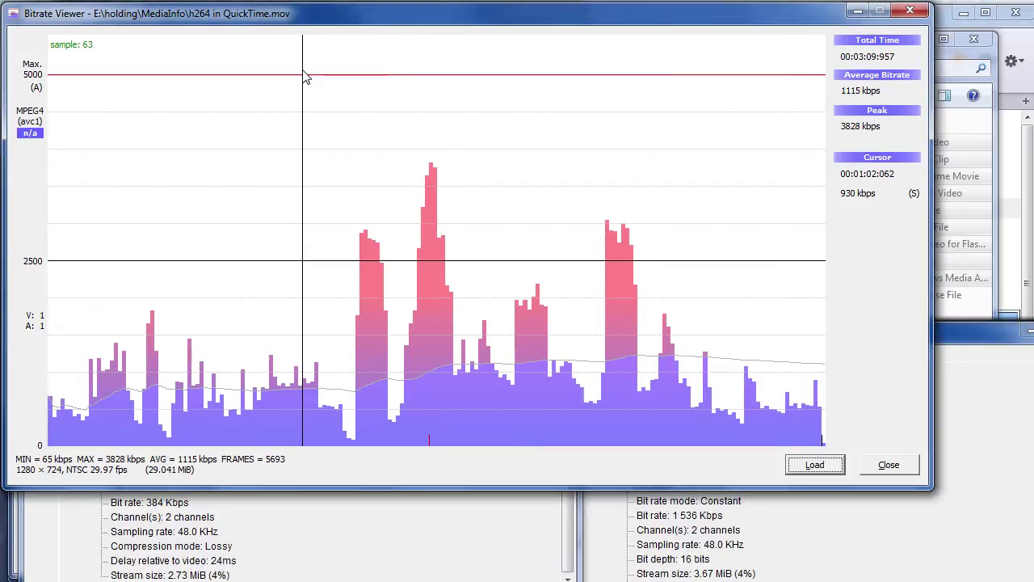